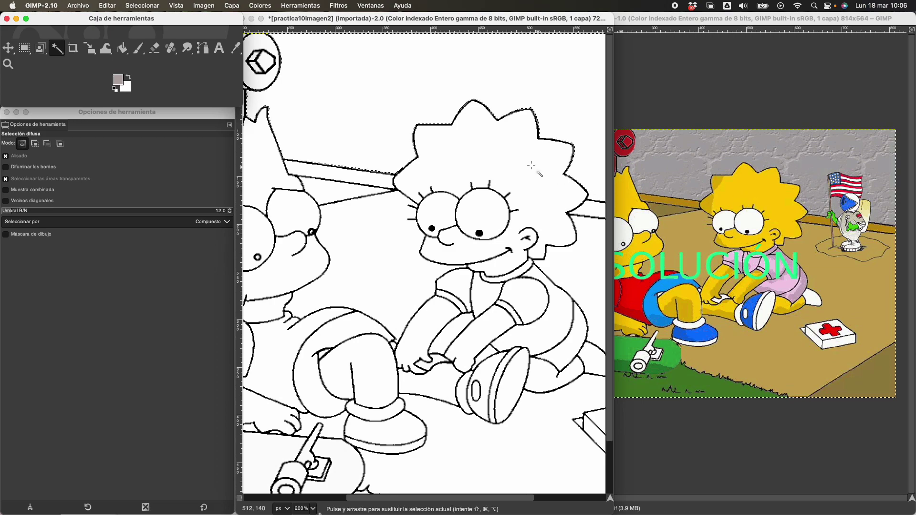
# Step: Fuzzy-select the blank white area of Lisa's hair and face in the line drawing
pyautogui.click(504, 144)
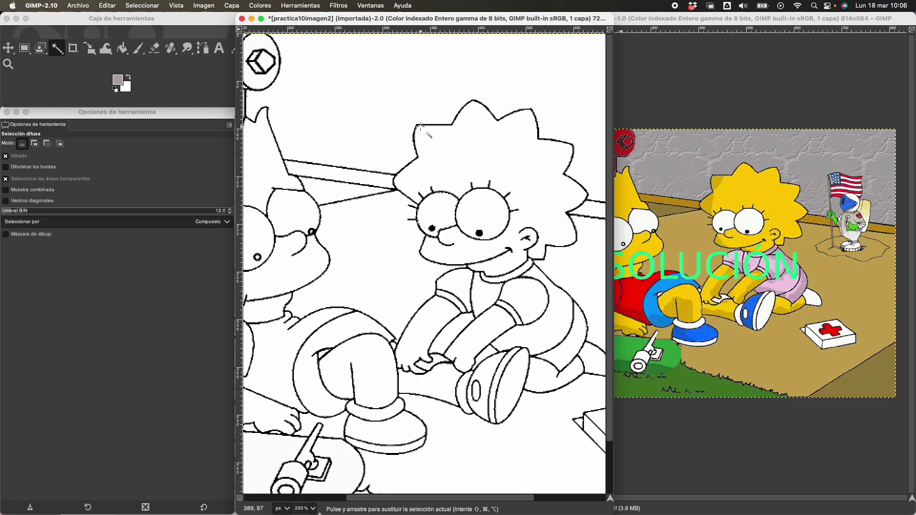
pyautogui.click(122, 48)
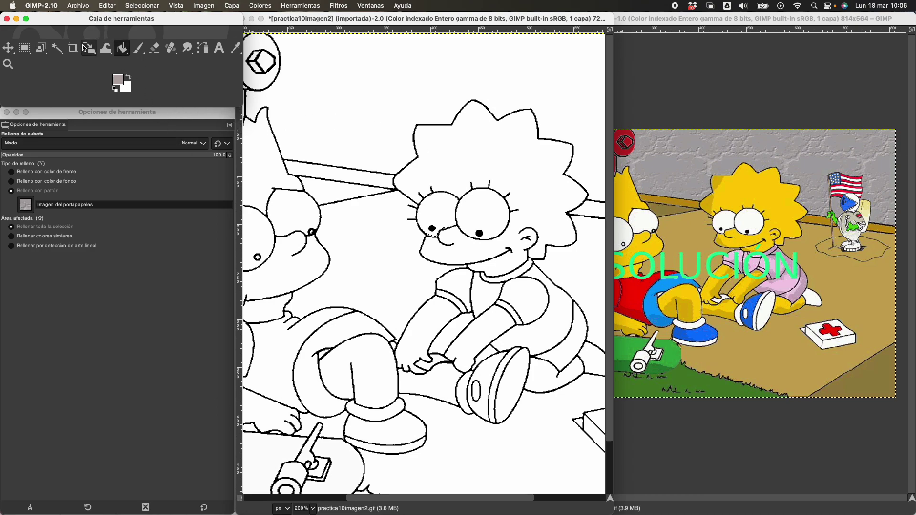
pyautogui.click(57, 48)
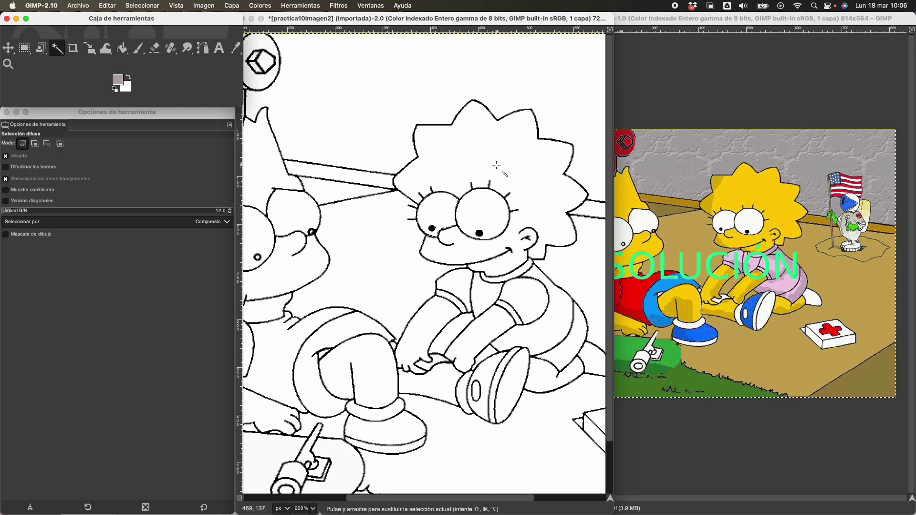
pyautogui.click(493, 151)
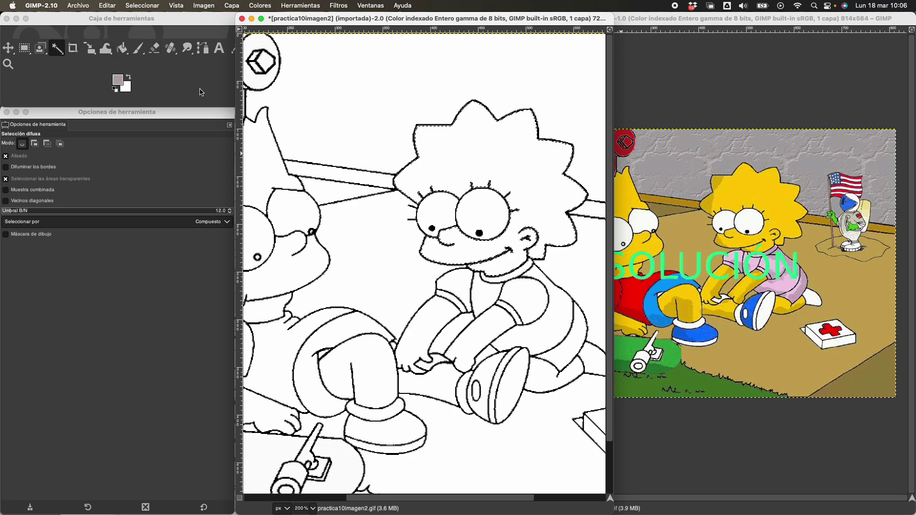
pyautogui.click(187, 21)
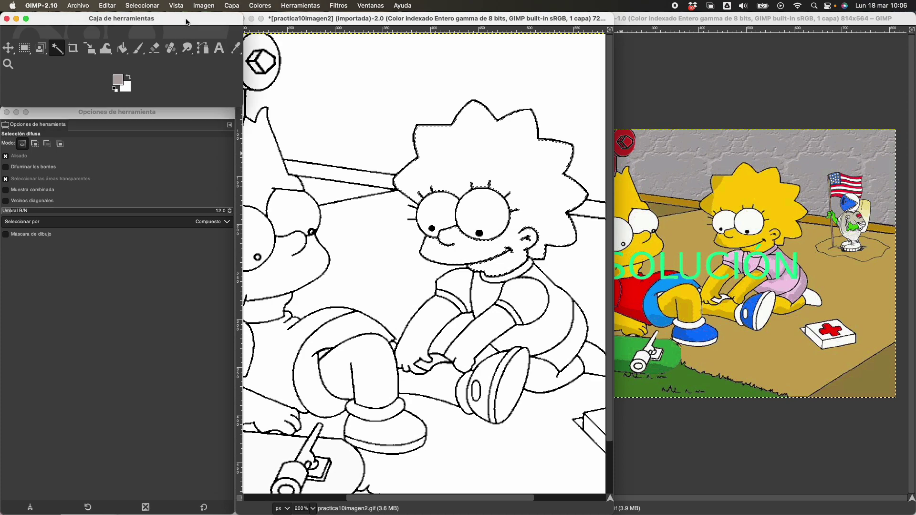
# Step: Sample Lisa's hair yellow from practica10final and bucket-fill the hair selection with that foreground colour
pyautogui.click(237, 50)
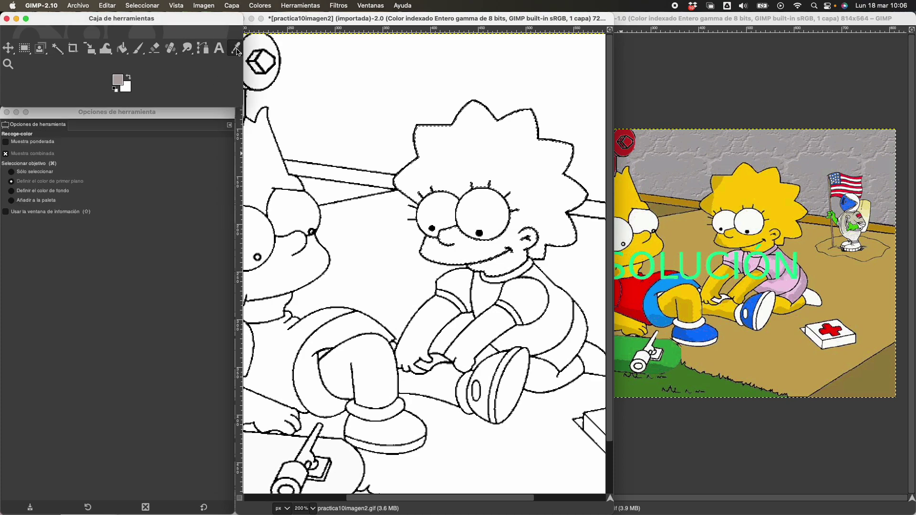
pyautogui.click(754, 186)
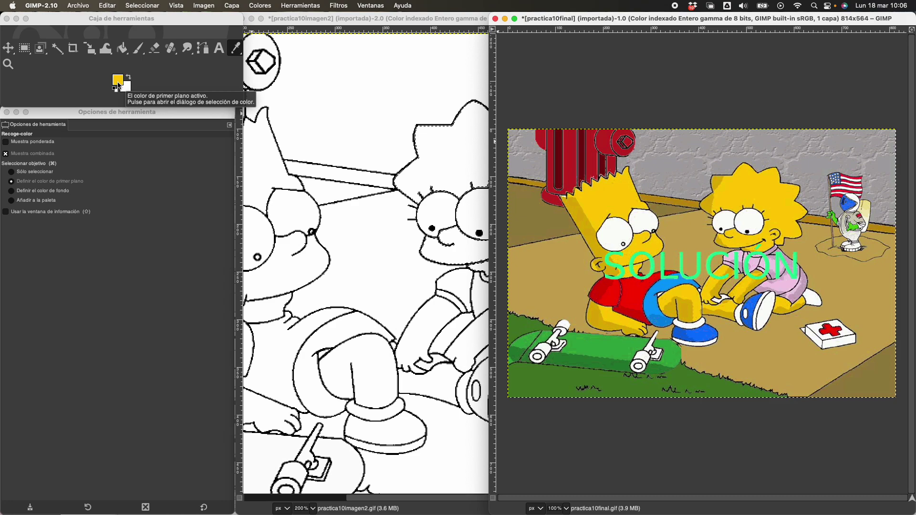
pyautogui.click(122, 48)
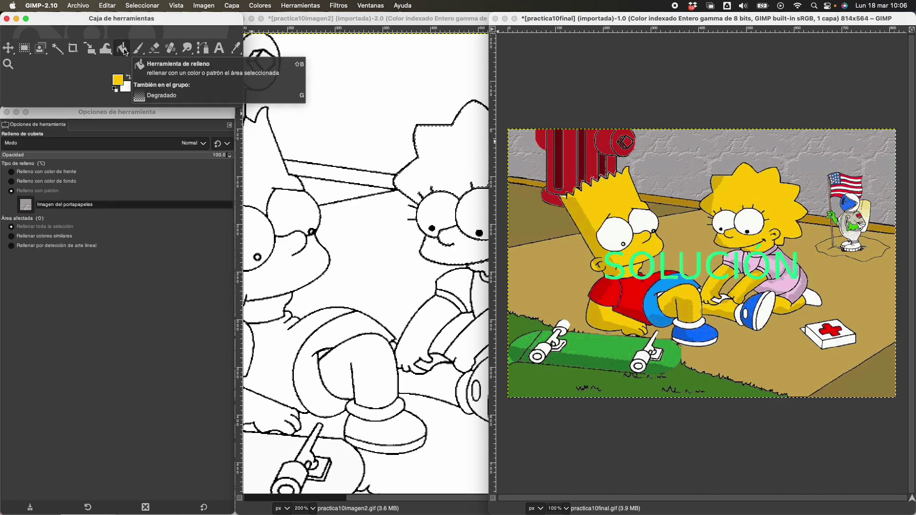
pyautogui.click(12, 173)
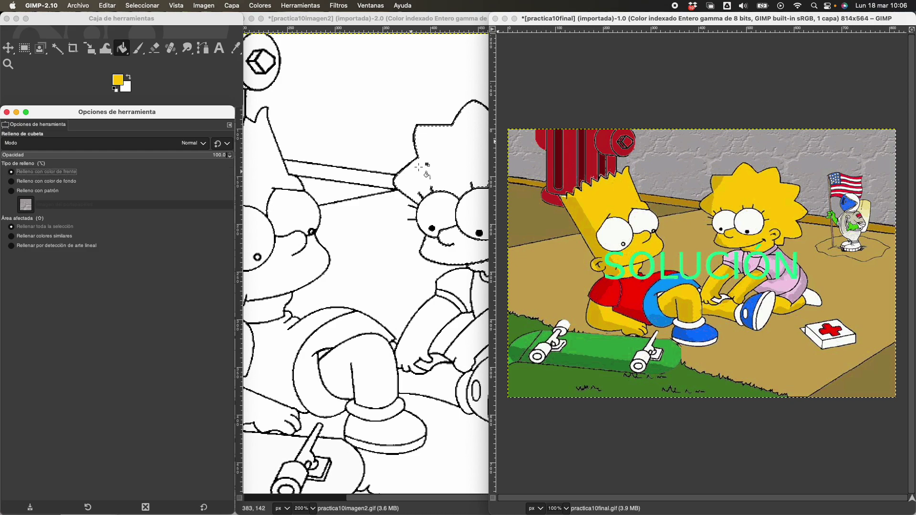
pyautogui.click(437, 149)
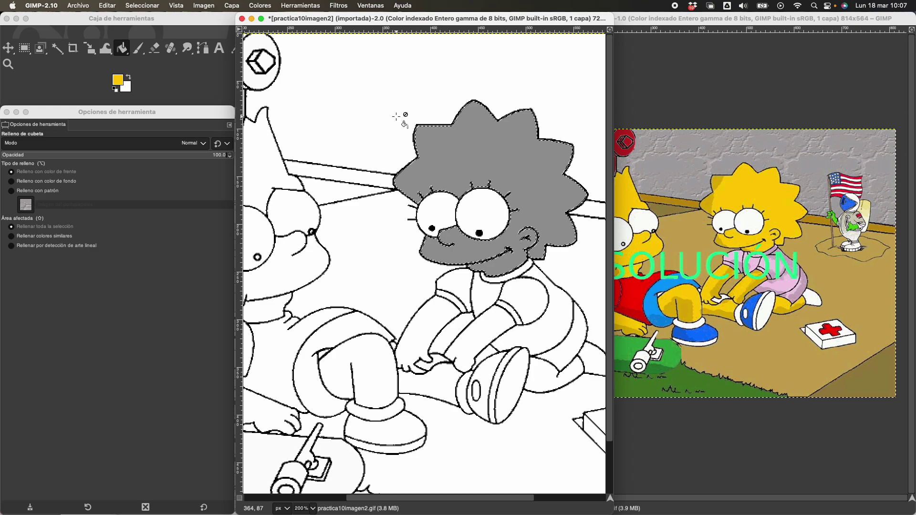
# Step: Undo the grey fill on Lisa's hair and face, then open the Imagen menu for colour mode
pyautogui.press('ctrl')
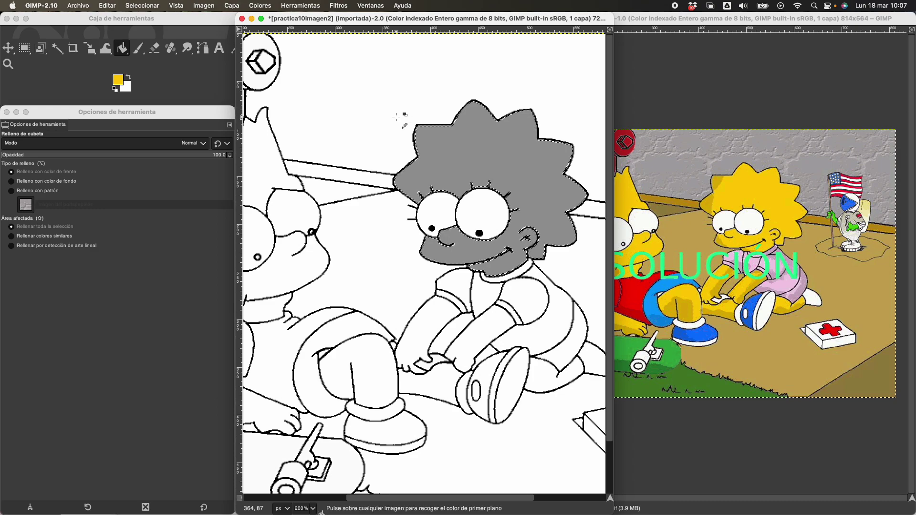
pyautogui.hotkey('ctrl', 'z')
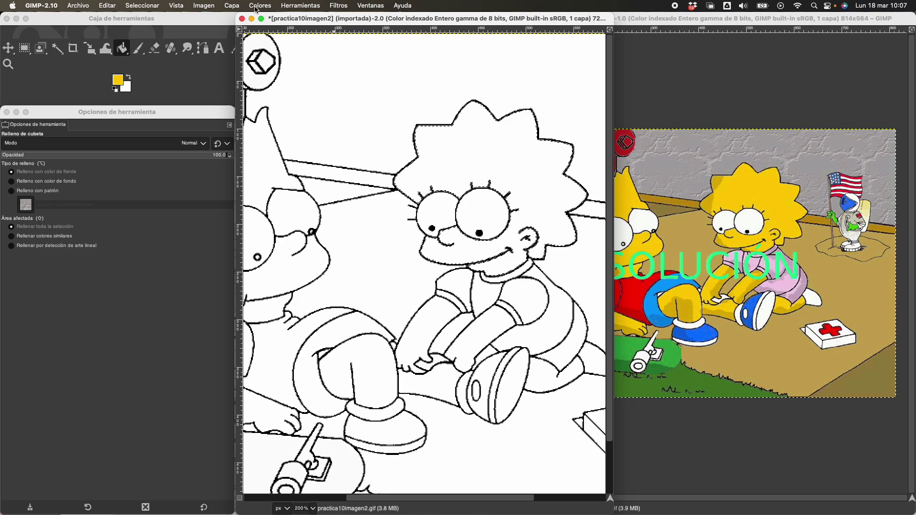
pyautogui.click(206, 5)
pyautogui.moveTo(202, 30)
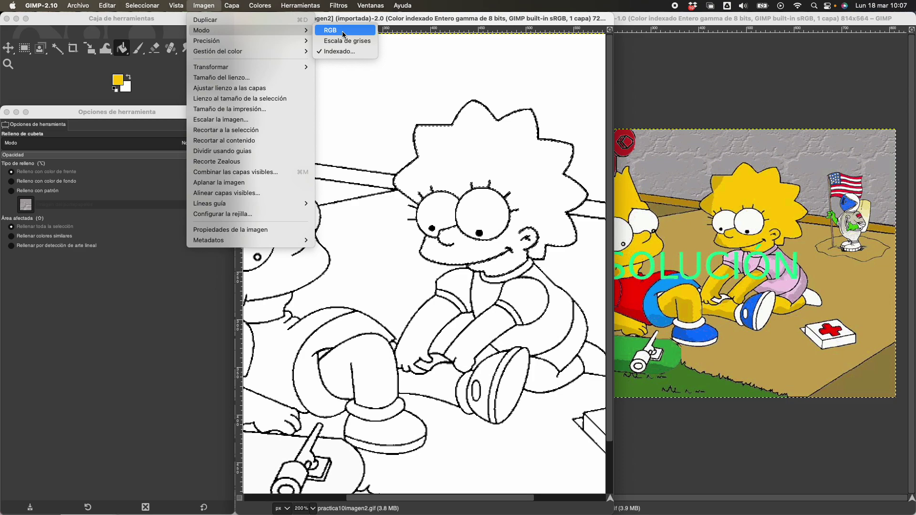
# Step: Convert the drawing to RGB mode and bucket-fill Lisa's hair and face in true yellow
pyautogui.click(345, 31)
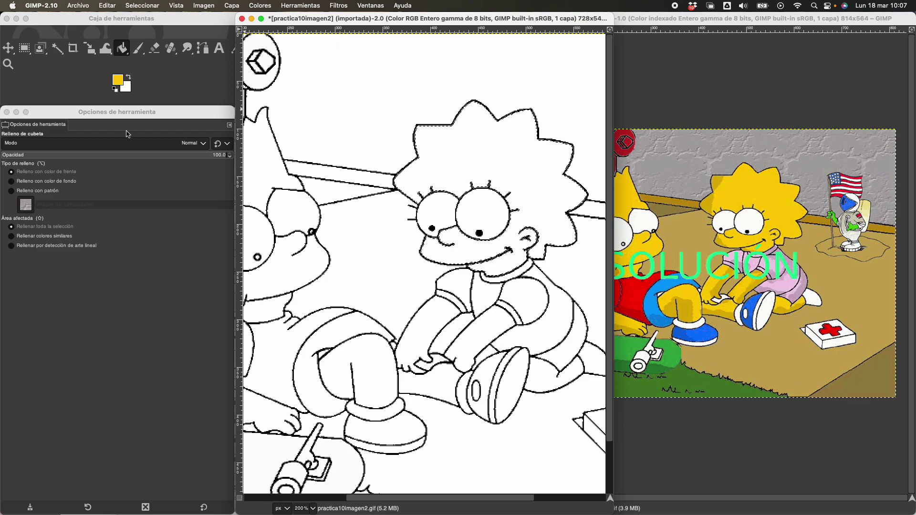
pyautogui.click(56, 48)
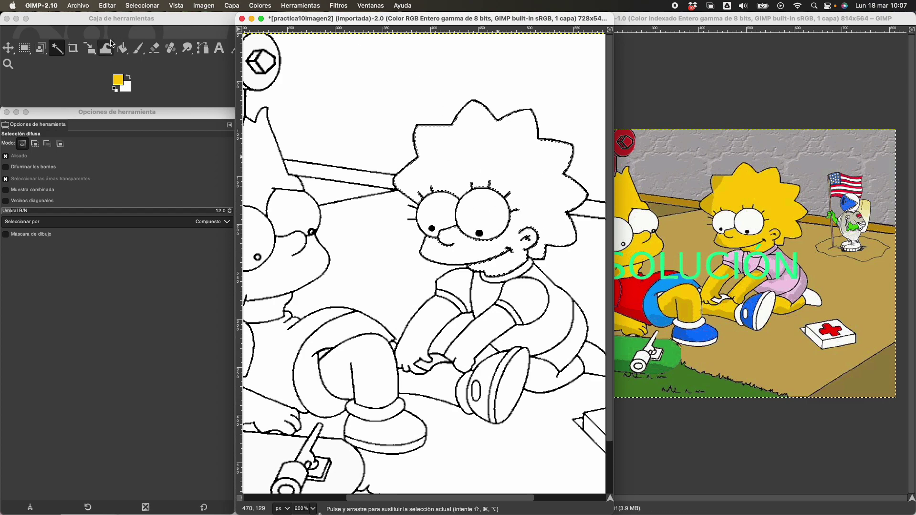
pyautogui.click(122, 49)
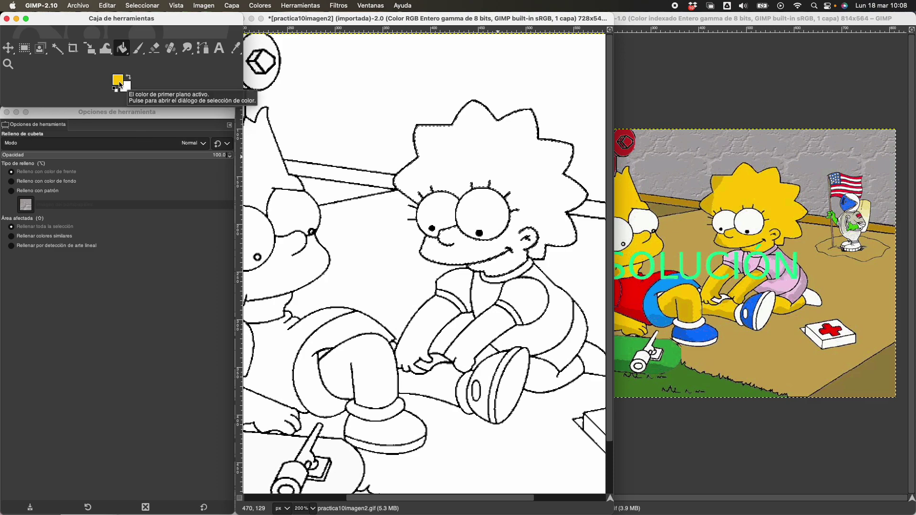
pyautogui.click(480, 148)
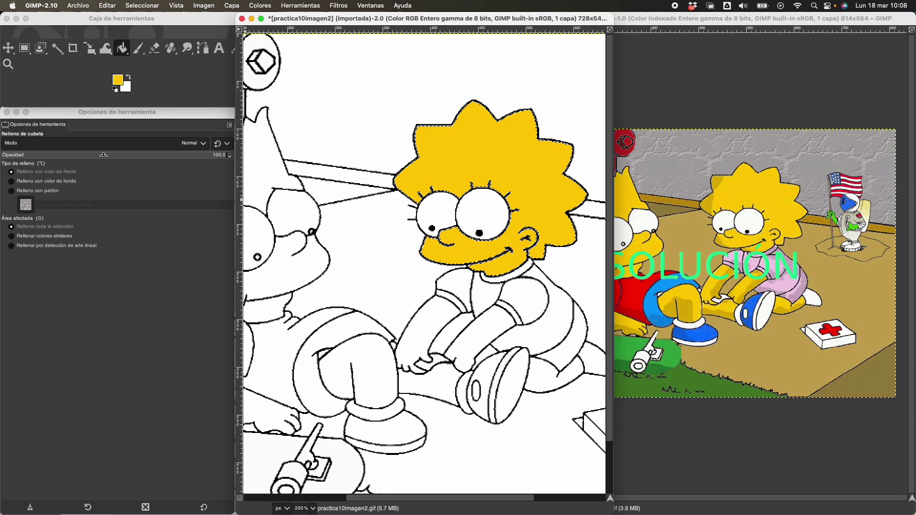
pyautogui.click(59, 48)
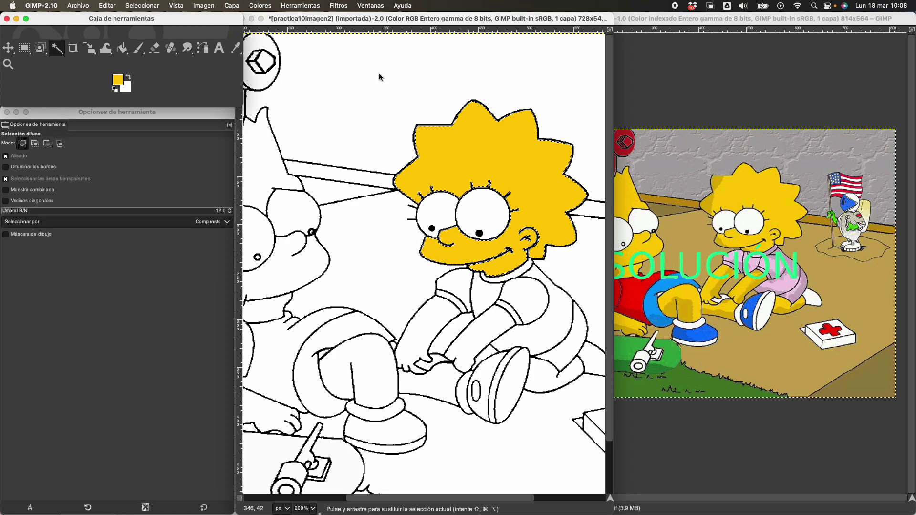
# Step: Switch Bucket Fill to 'Relleno con patrón' using the clipboard image pattern
pyautogui.click(380, 76)
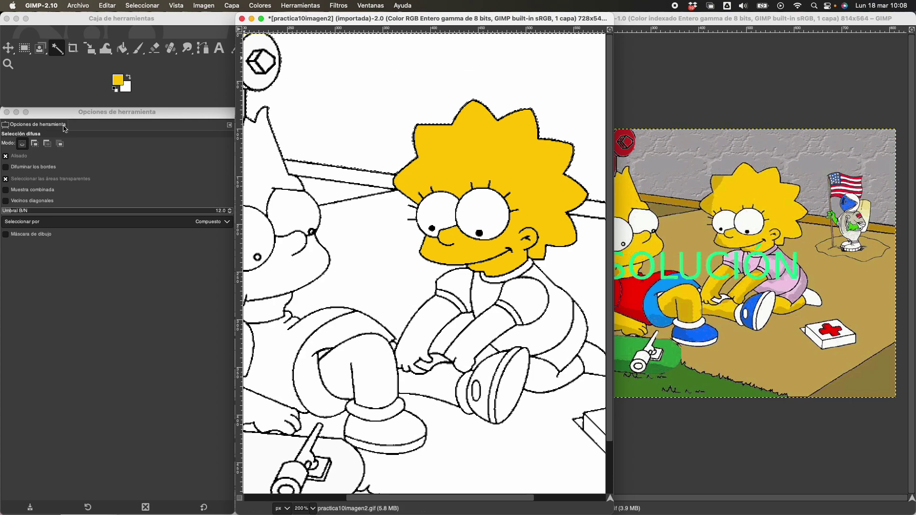
pyautogui.click(123, 52)
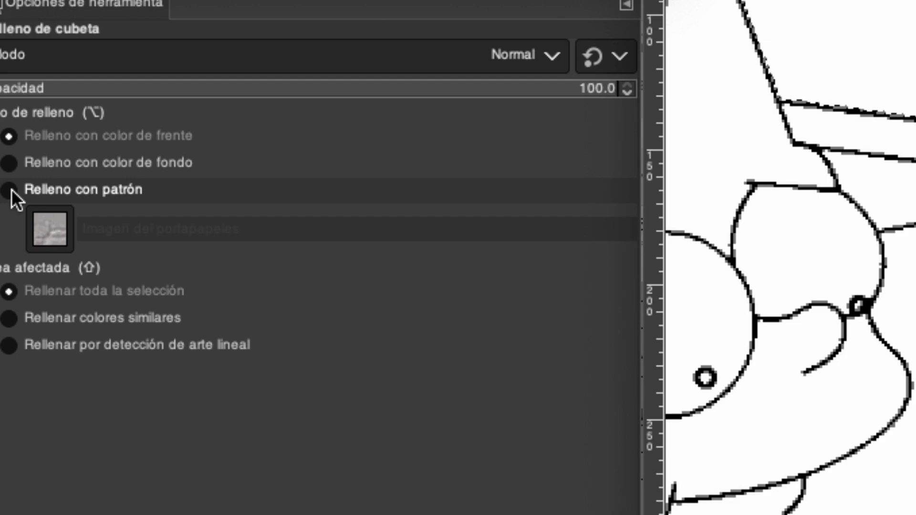
pyautogui.click(11, 191)
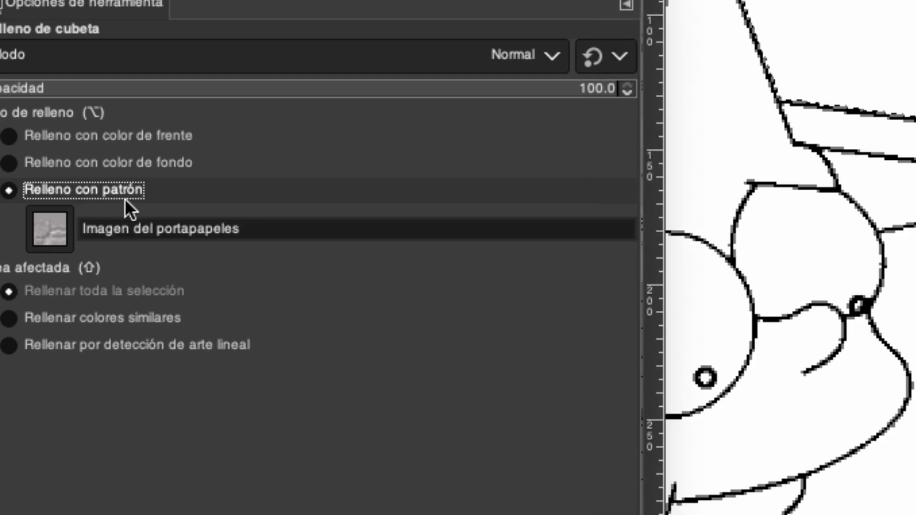
pyautogui.click(258, 230)
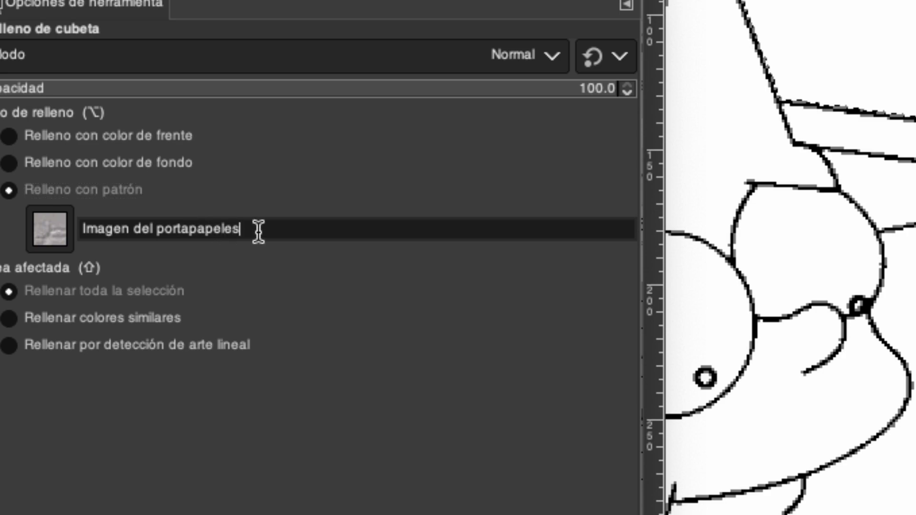
pyautogui.click(45, 226)
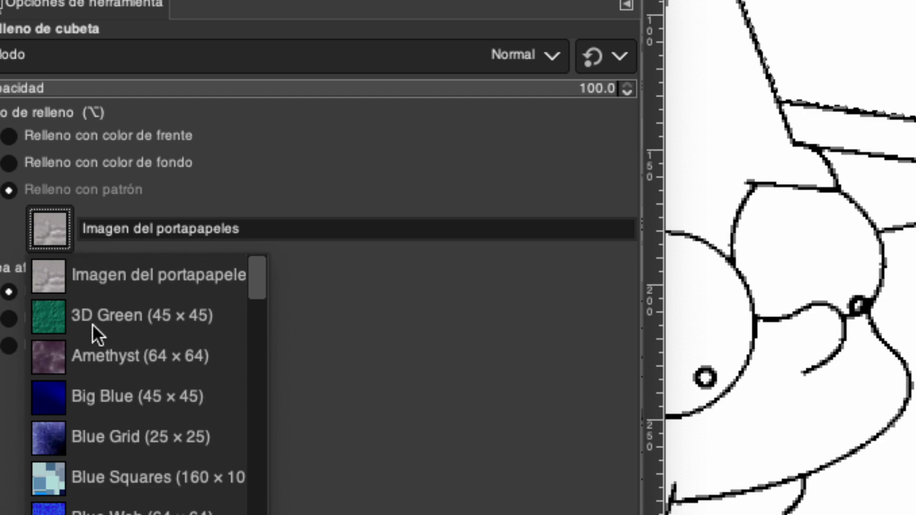
pyautogui.scroll(-5, 110, 403)
pyautogui.scroll(-1, 110, 402)
pyautogui.scroll(3, 110, 403)
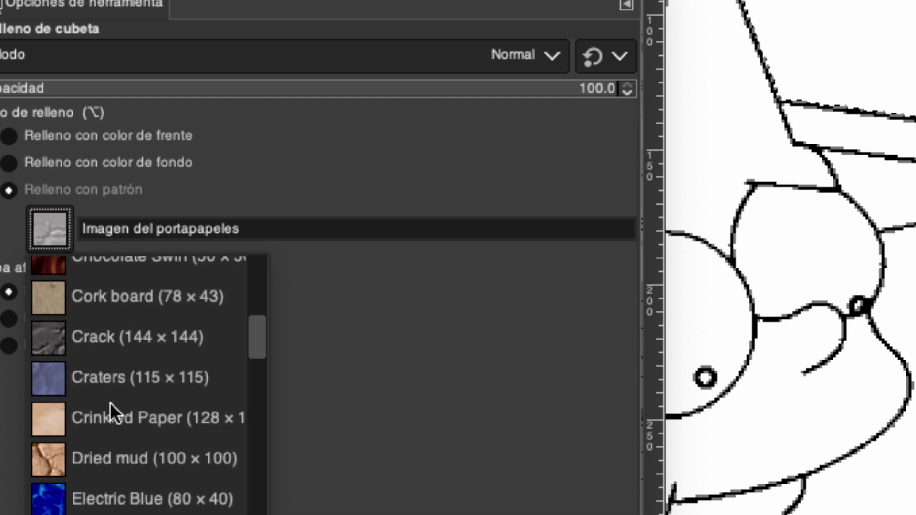
pyautogui.scroll(3, 109, 402)
pyautogui.scroll(1, 110, 402)
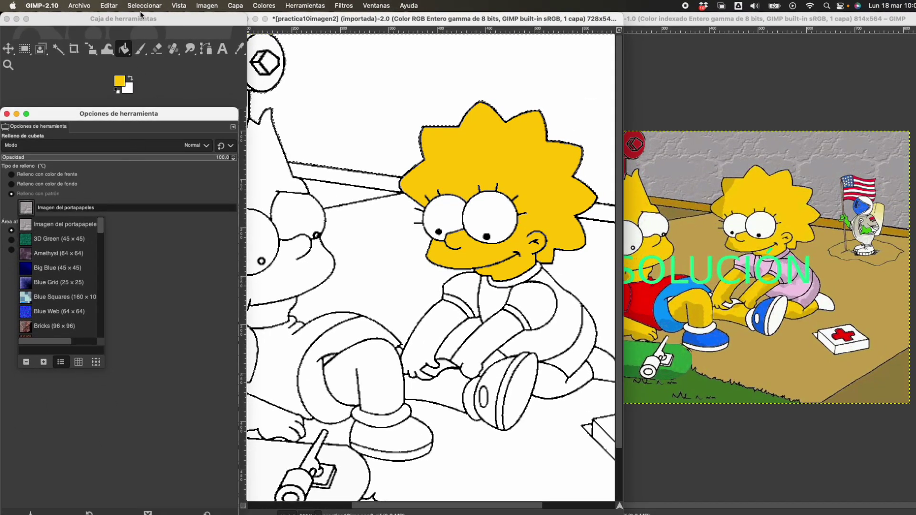
# Step: Toggle between practica10final and practica10imagen2 windows, leaving the reference practica10final in front
pyautogui.click(737, 21)
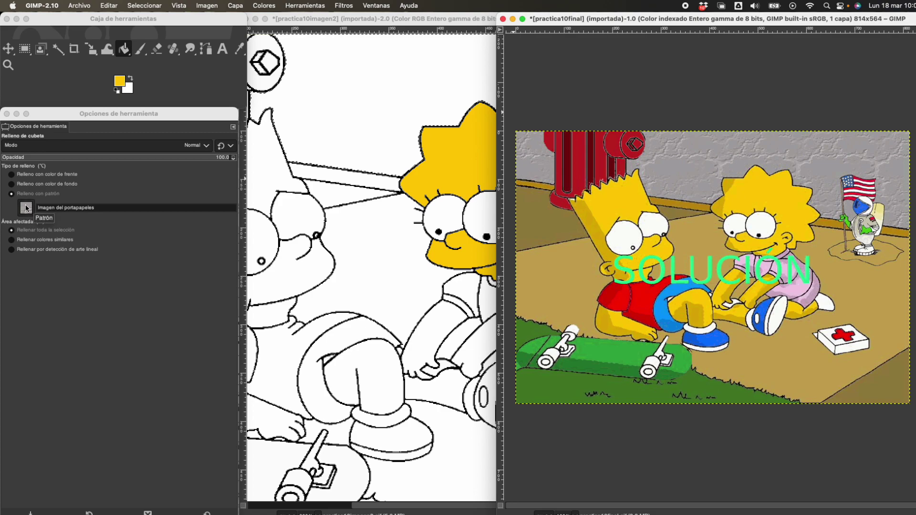
pyautogui.click(336, 15)
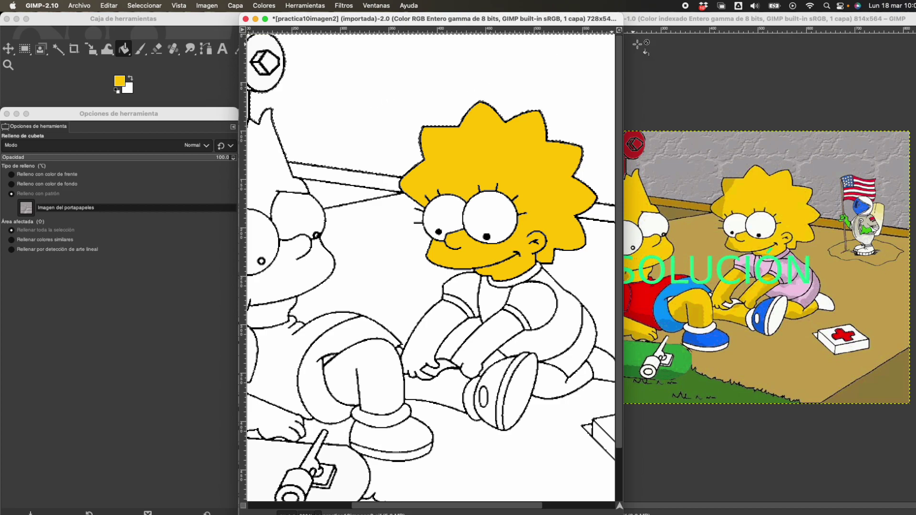
pyautogui.click(696, 19)
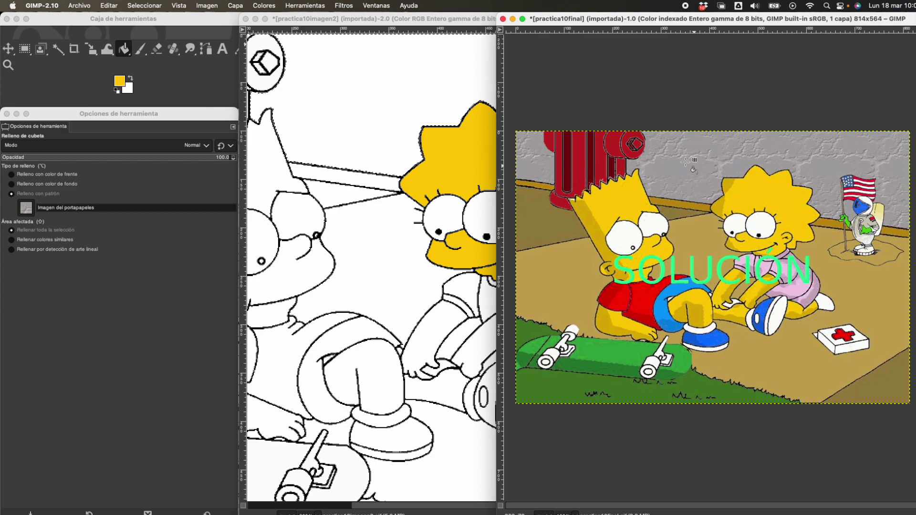
# Step: Select a 137×129 patch of grey stone wall in practica10final and copy it
pyautogui.click(24, 51)
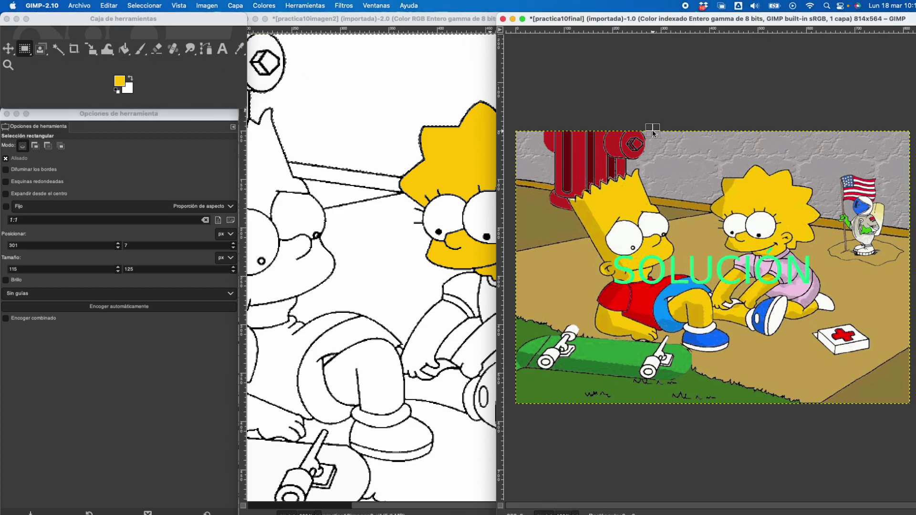
pyautogui.moveTo(653, 130)
pyautogui.mouseDown()
pyautogui.moveTo(668, 166)
pyautogui.moveTo(719, 195)
pyautogui.mouseUp()
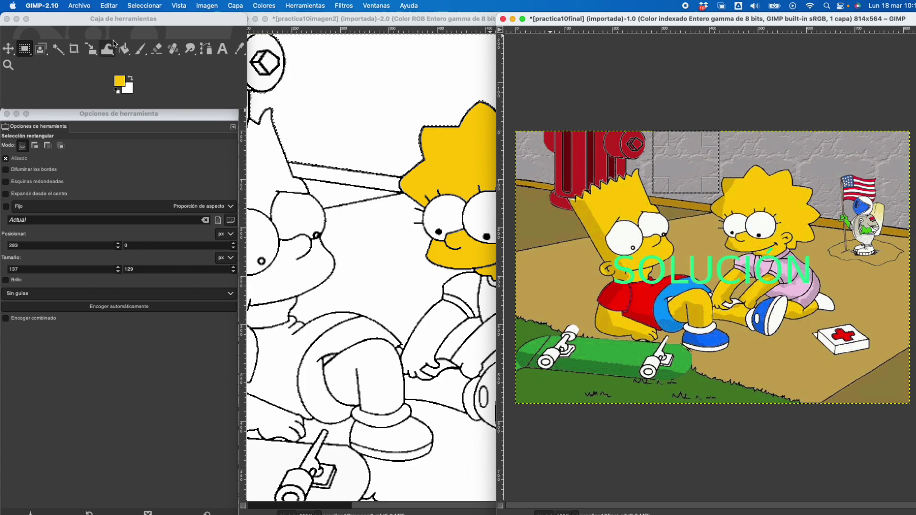
pyautogui.click(109, 6)
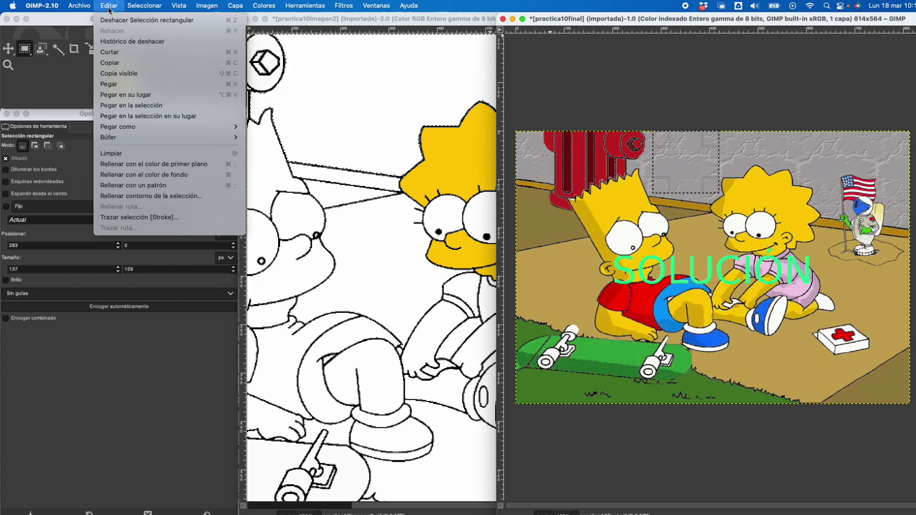
pyautogui.click(123, 63)
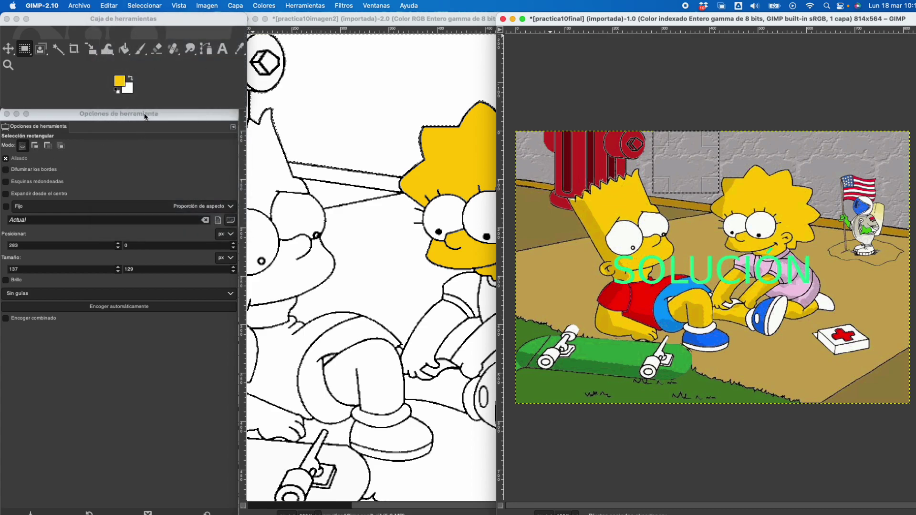
# Step: Bucket-fill the wall above Lisa in practica10imagen2 with the clipboard stone pattern
pyautogui.click(390, 21)
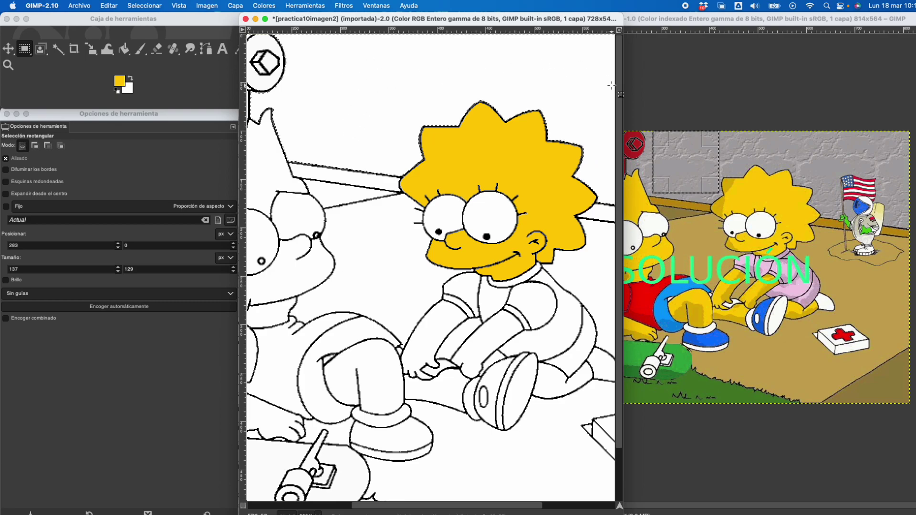
pyautogui.click(127, 50)
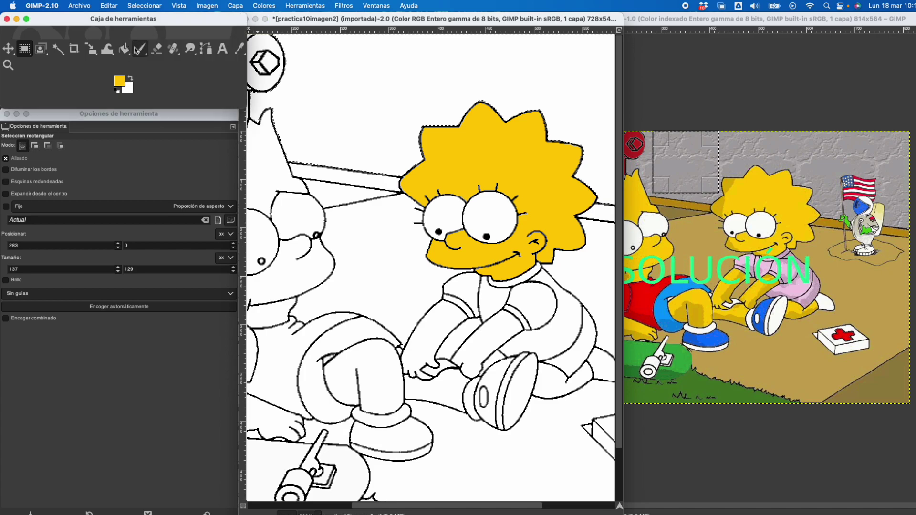
pyautogui.click(124, 49)
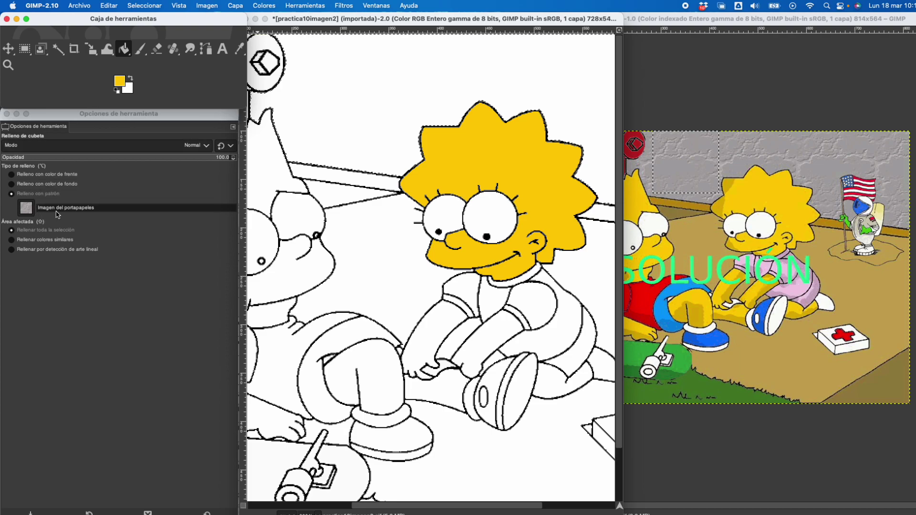
pyautogui.click(26, 209)
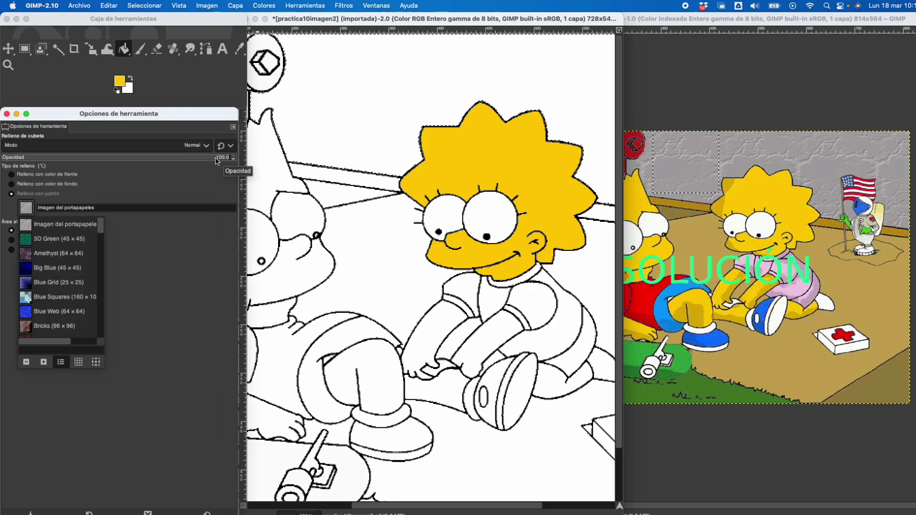
pyautogui.click(374, 75)
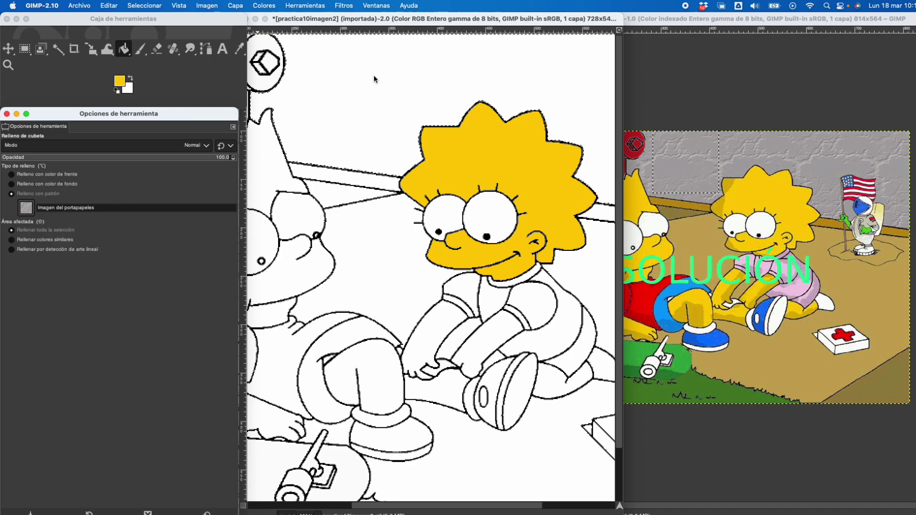
pyautogui.click(374, 76)
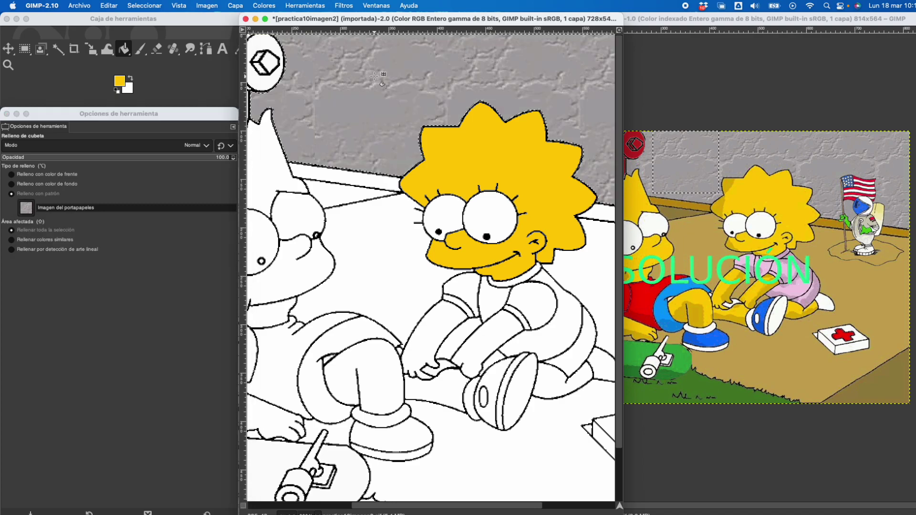